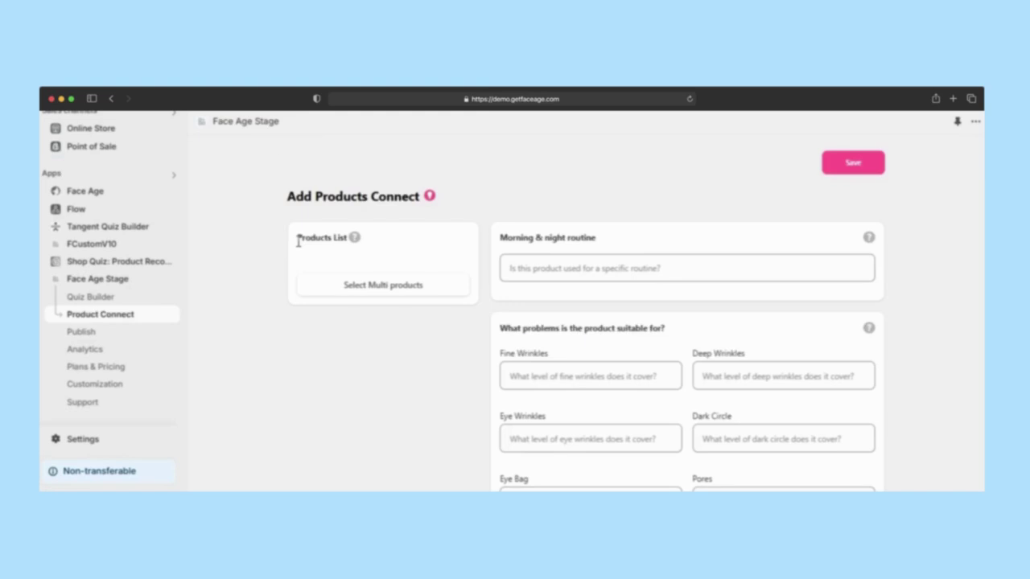
- Open the multi-product selection for the Products List
{"action": "left_click_drag", "start_coordinate": [296, 238], "coordinate": [357, 251]}
{"action": "left_click", "coordinate": [351, 252]}
{"action": "left_click", "coordinate": [404, 296]}
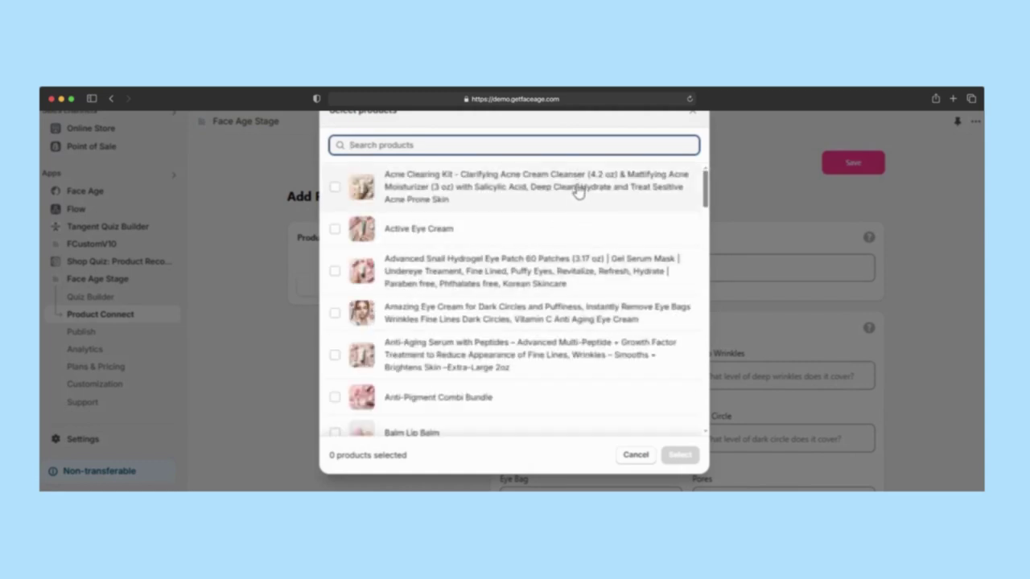
{"action": "left_click", "coordinate": [334, 189]}
{"action": "left_click", "coordinate": [336, 230]}
{"action": "left_click", "coordinate": [334, 272]}
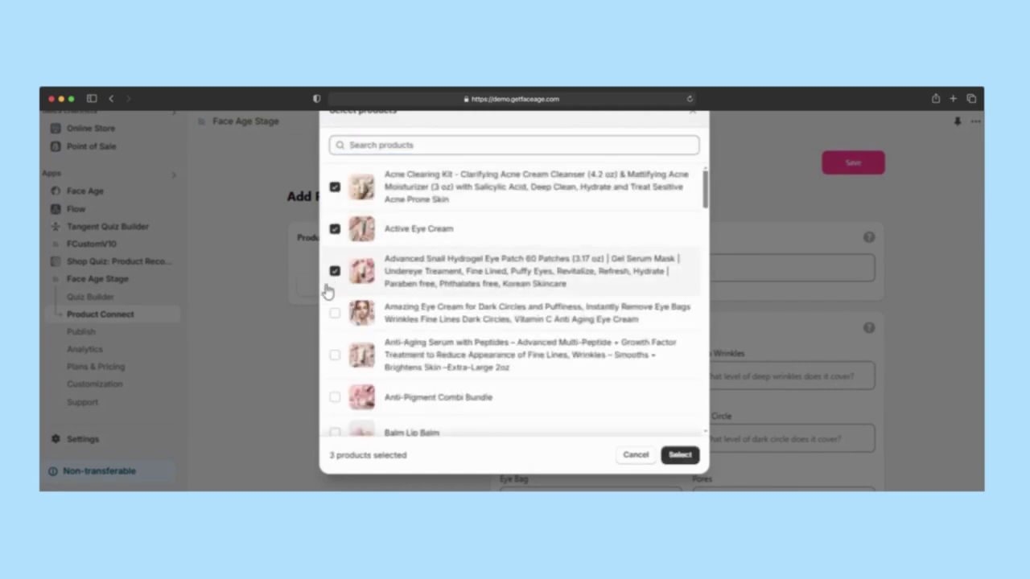
{"action": "left_click", "coordinate": [334, 271]}
{"action": "left_click", "coordinate": [334, 230]}
{"action": "left_click", "coordinate": [335, 187]}
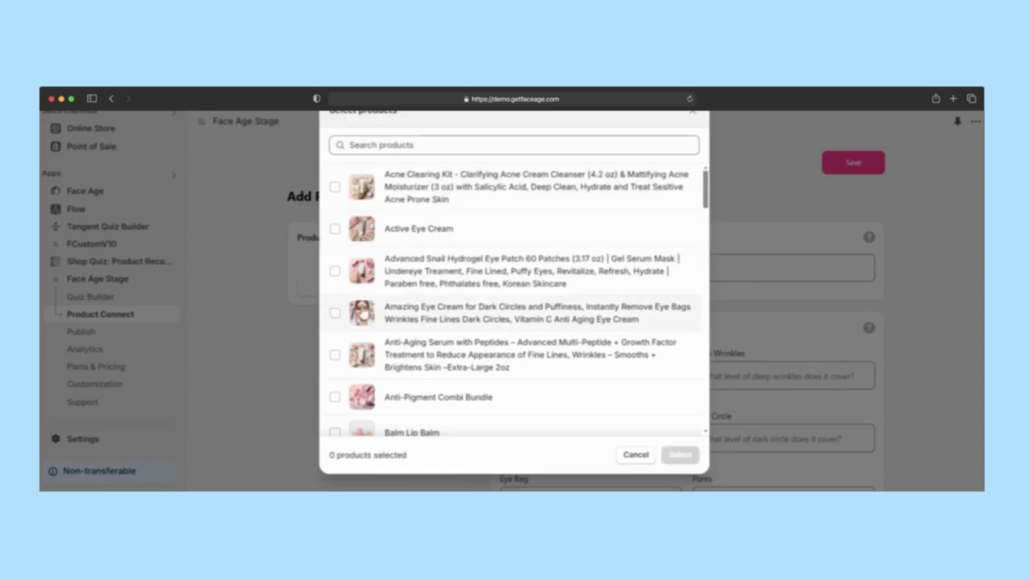
- Add Active Eye Cream to the Products List
{"action": "left_click", "coordinate": [335, 229]}
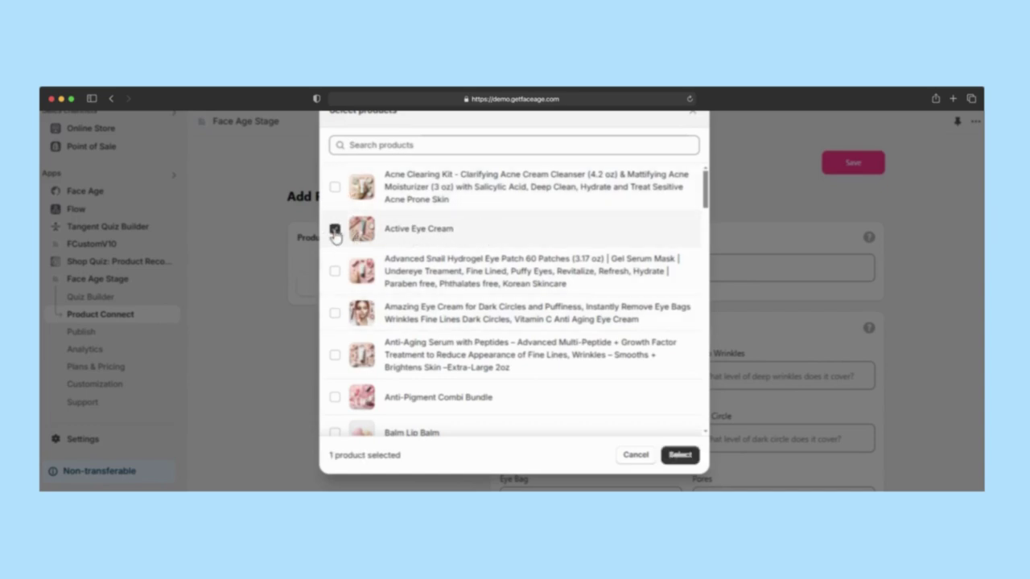
{"action": "left_click", "coordinate": [681, 453]}
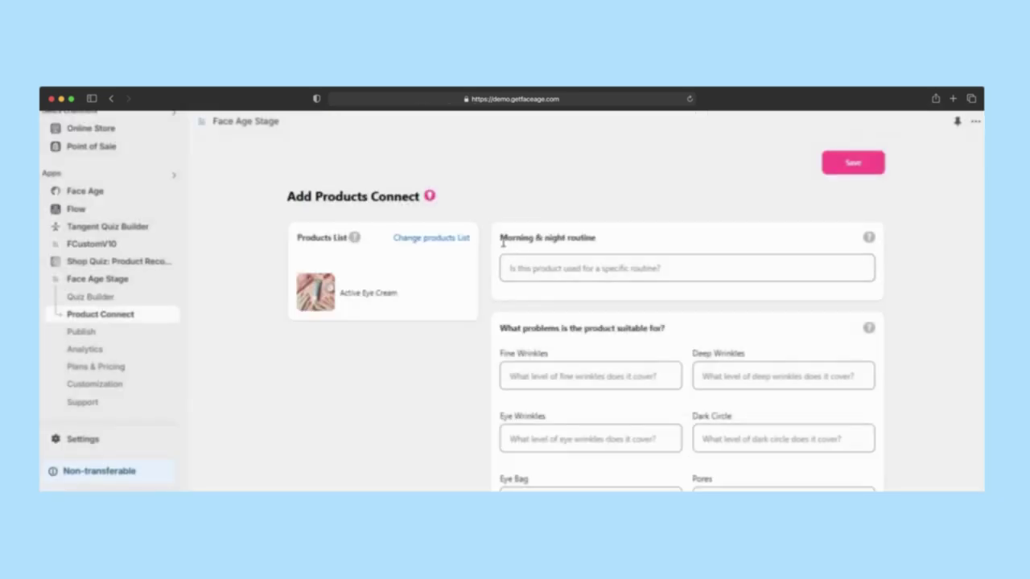
- Assign the product to the Eye Cream step of the Morning routine
{"action": "left_click_drag", "start_coordinate": [502, 240], "coordinate": [593, 245]}
{"action": "left_click", "coordinate": [621, 245]}
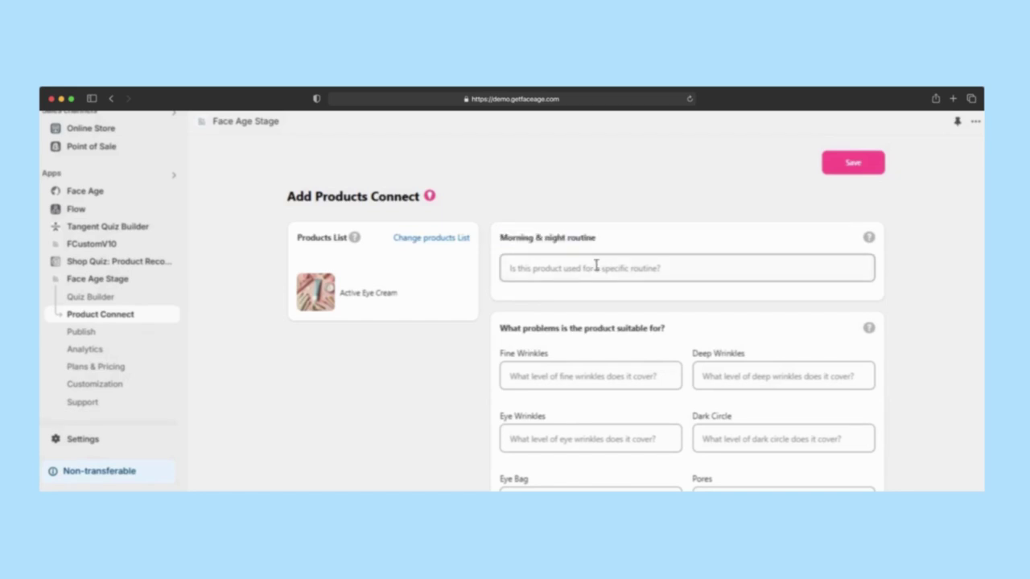
{"action": "left_click", "coordinate": [597, 266]}
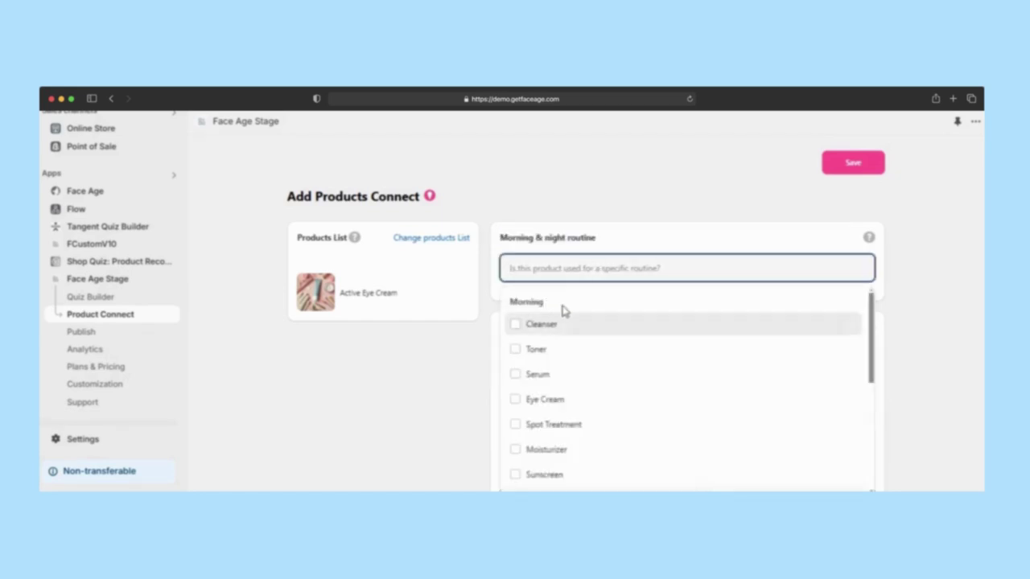
{"action": "scroll", "coordinate": [629, 380], "scroll_direction": "down", "scroll_amount": 4}
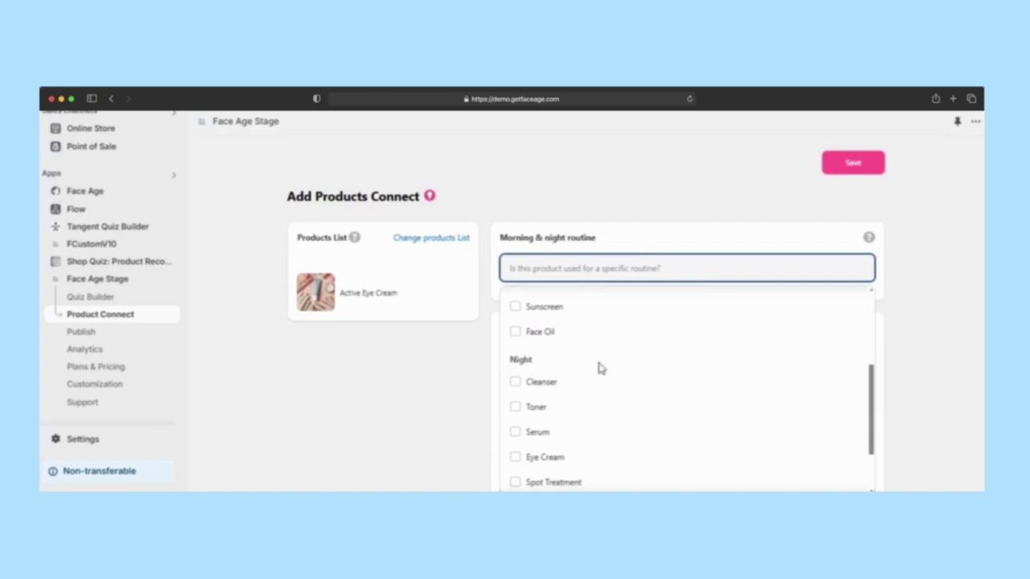
{"action": "scroll", "coordinate": [636, 366], "scroll_direction": "up", "scroll_amount": 4}
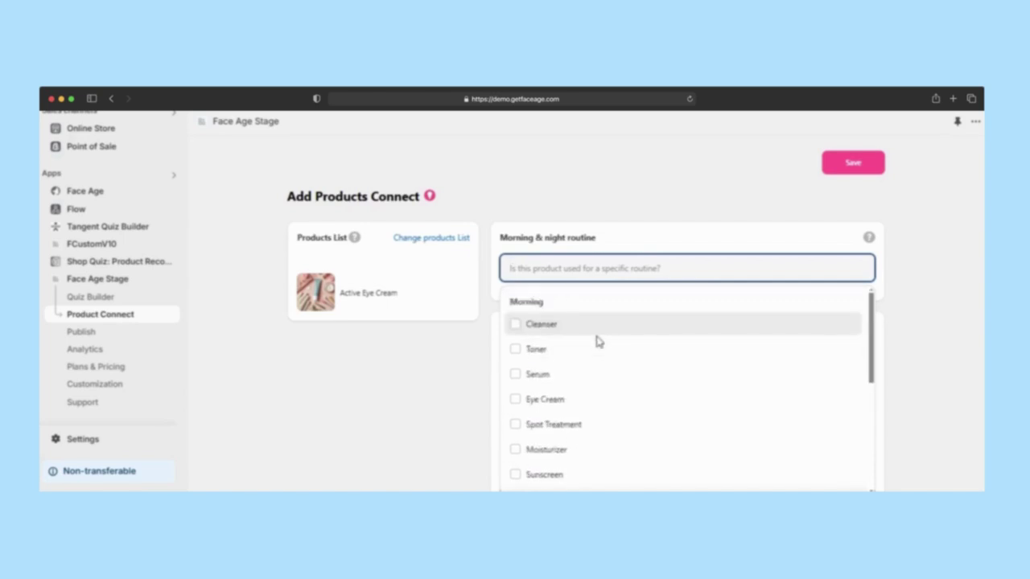
{"action": "left_click", "coordinate": [516, 400]}
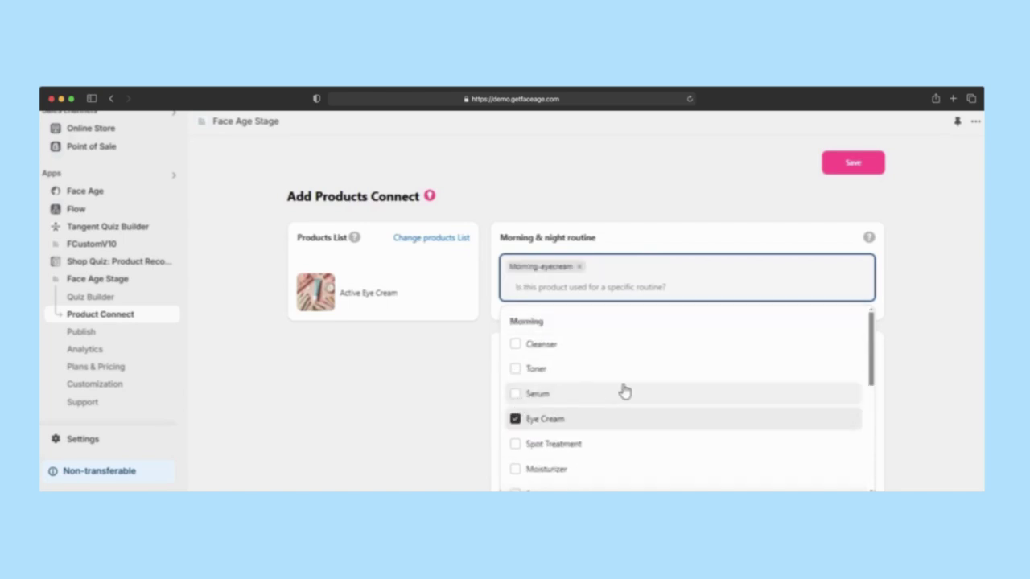
{"action": "left_click", "coordinate": [446, 389]}
- Add the Night routine's Eye Cream step for the product and clear both routine entries again
{"action": "left_click", "coordinate": [641, 286]}
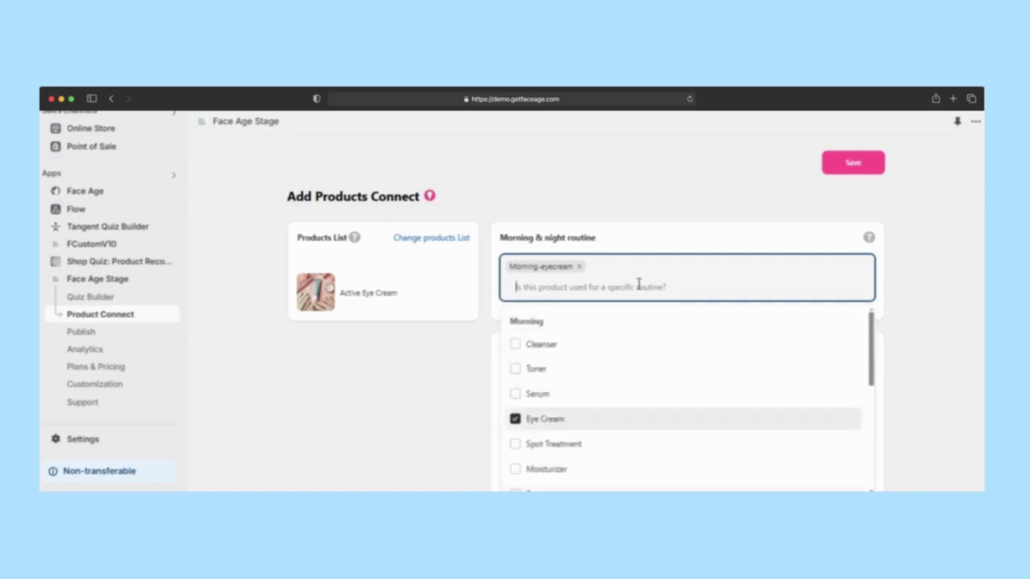
{"action": "scroll", "coordinate": [597, 392], "scroll_direction": "down", "scroll_amount": 5}
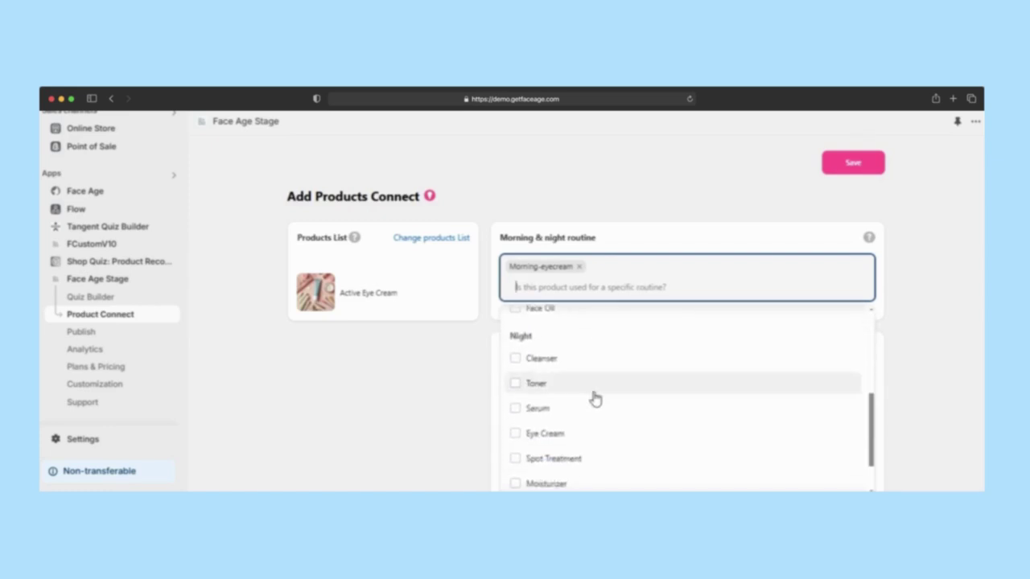
{"action": "scroll", "coordinate": [594, 399], "scroll_direction": "down", "scroll_amount": 2}
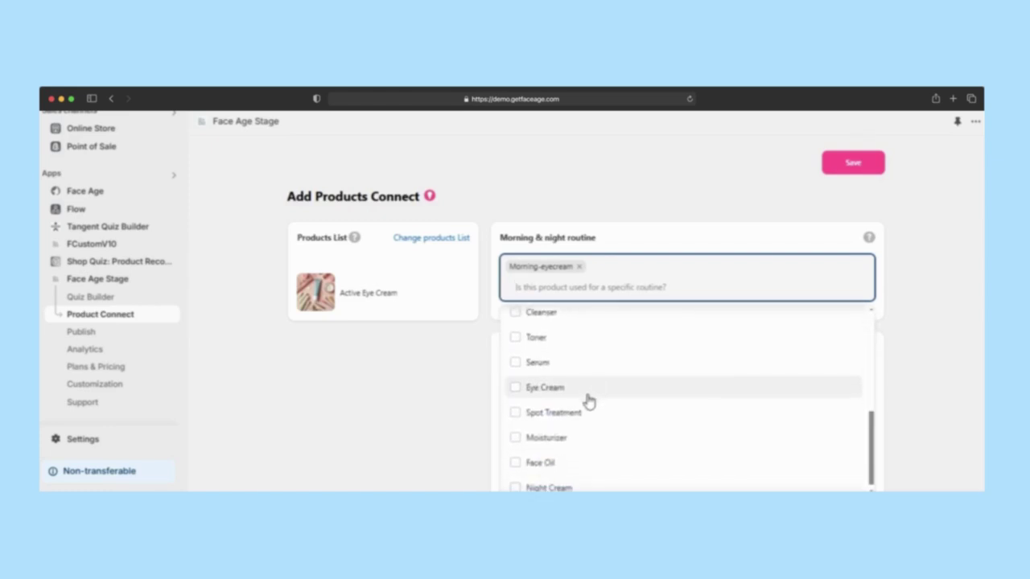
{"action": "left_click", "coordinate": [516, 380]}
{"action": "left_click", "coordinate": [448, 383]}
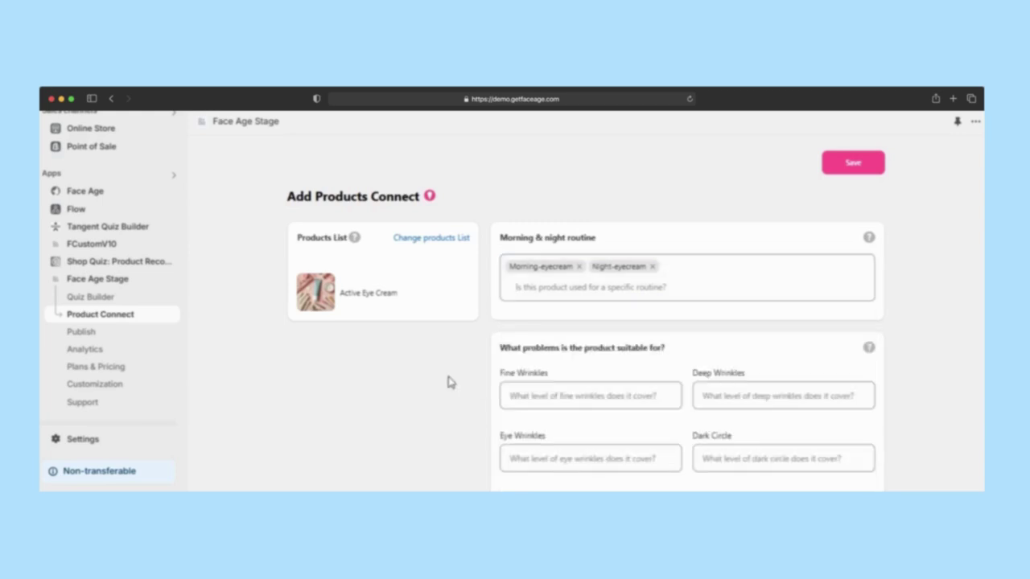
{"action": "left_click", "coordinate": [577, 267]}
- View the problem levels offered for Fine Wrinkles without choosing one
{"action": "scroll", "coordinate": [478, 357], "scroll_direction": "down", "scroll_amount": 5}
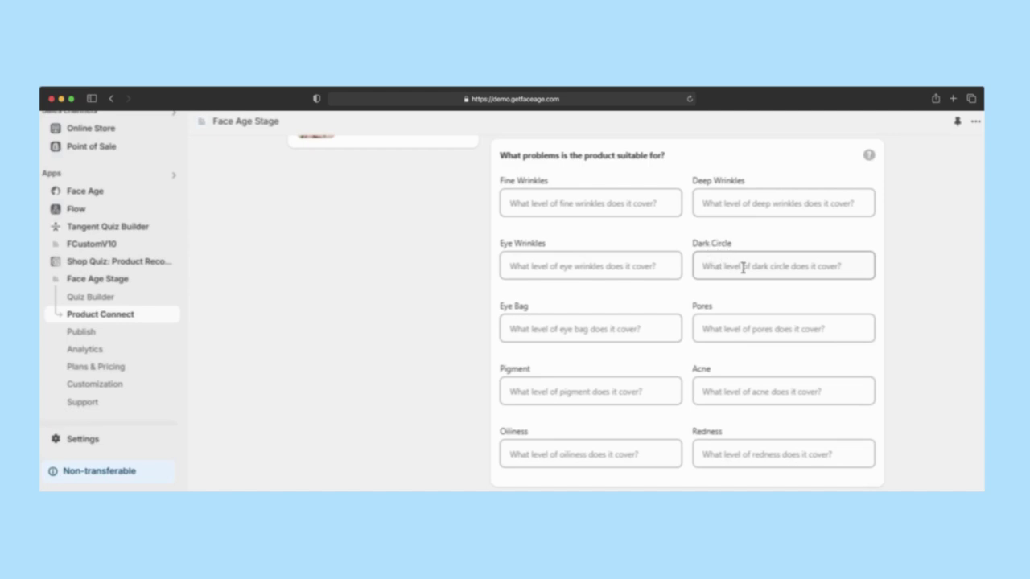
{"action": "left_click", "coordinate": [614, 204]}
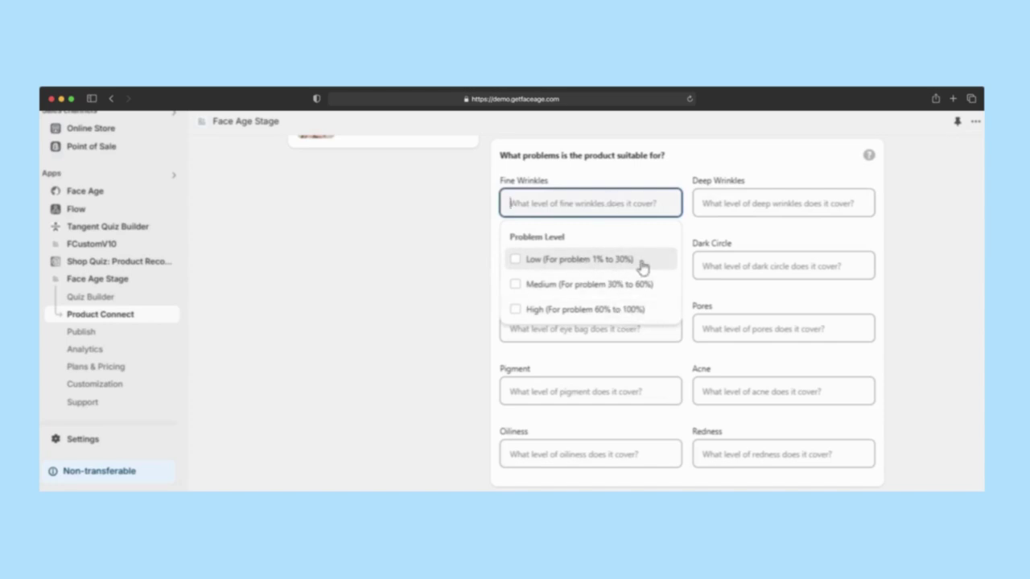
{"action": "left_click", "coordinate": [688, 234]}
{"action": "scroll", "coordinate": [386, 260], "scroll_direction": "up", "scroll_amount": 2}
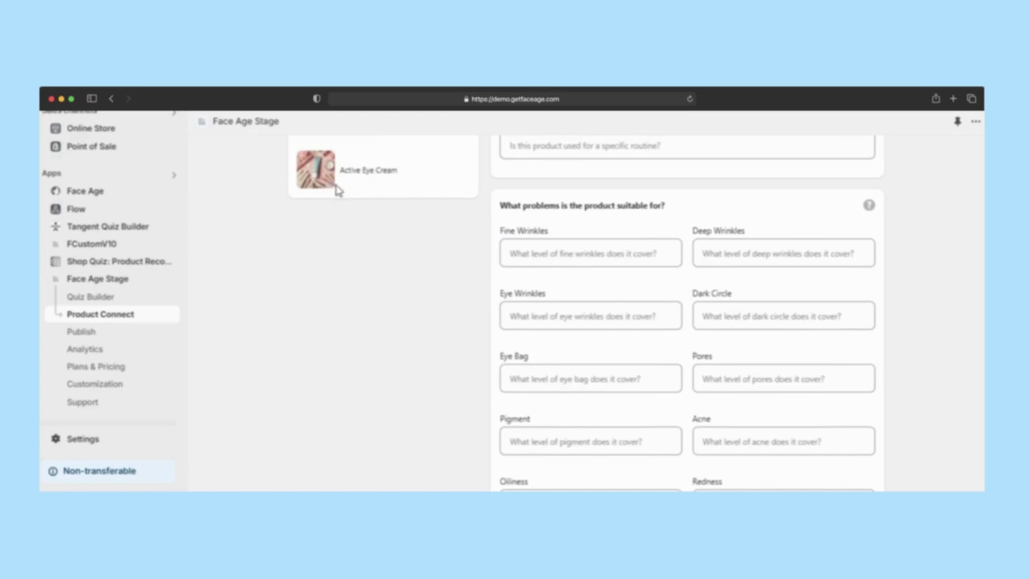
- Set the Dark Circle problem level the product covers to Medium (30% to 60%)
{"action": "left_click", "coordinate": [742, 314]}
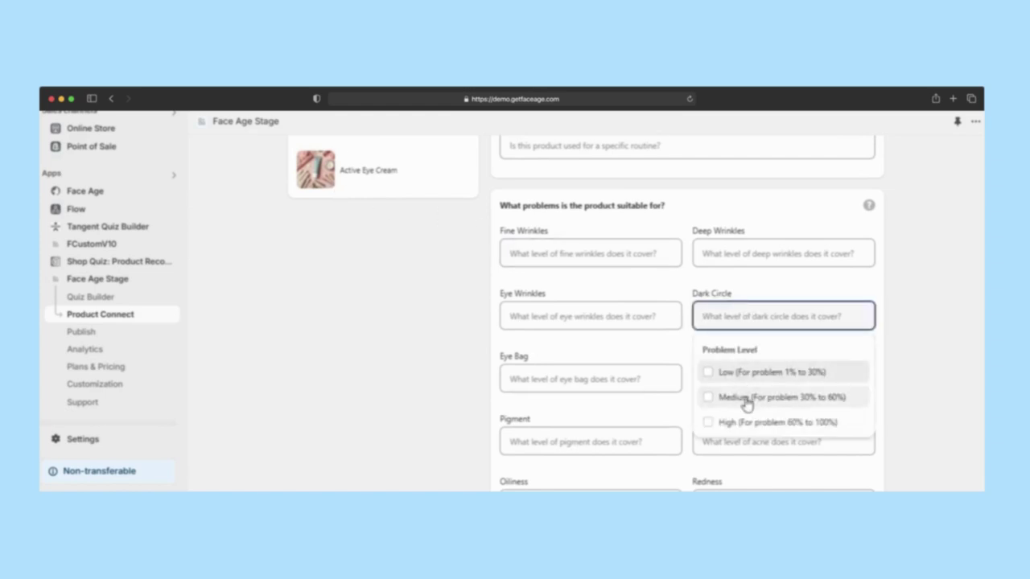
{"action": "left_click", "coordinate": [715, 398]}
{"action": "left_click", "coordinate": [421, 363]}
- Add the Low and High levels to Dark Circle and remove both again, keeping Medium
{"action": "left_click", "coordinate": [726, 324]}
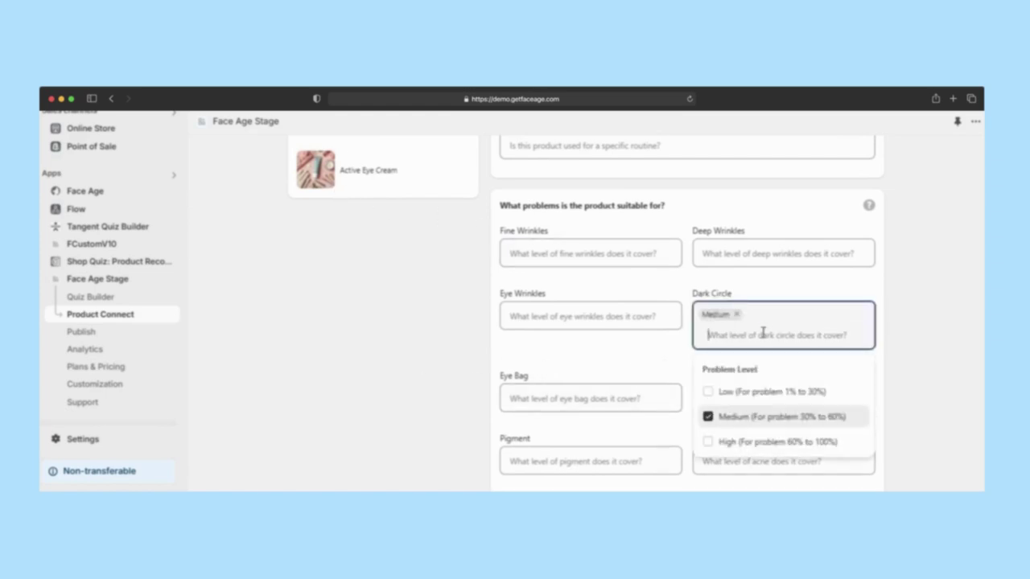
{"action": "left_click", "coordinate": [708, 392]}
{"action": "left_click", "coordinate": [432, 335]}
{"action": "left_click", "coordinate": [780, 341]}
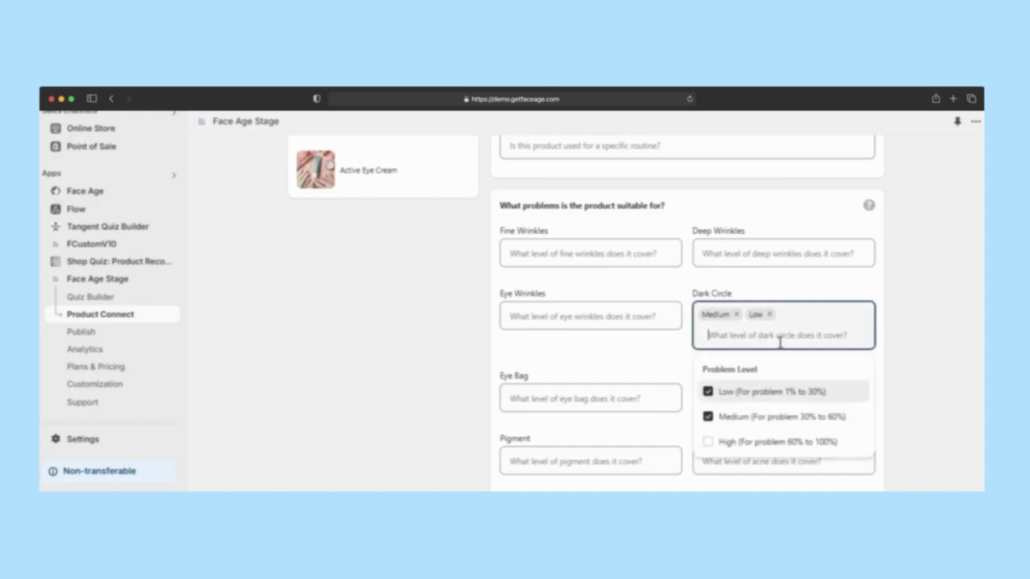
{"action": "left_click", "coordinate": [739, 442]}
{"action": "left_click", "coordinate": [435, 351]}
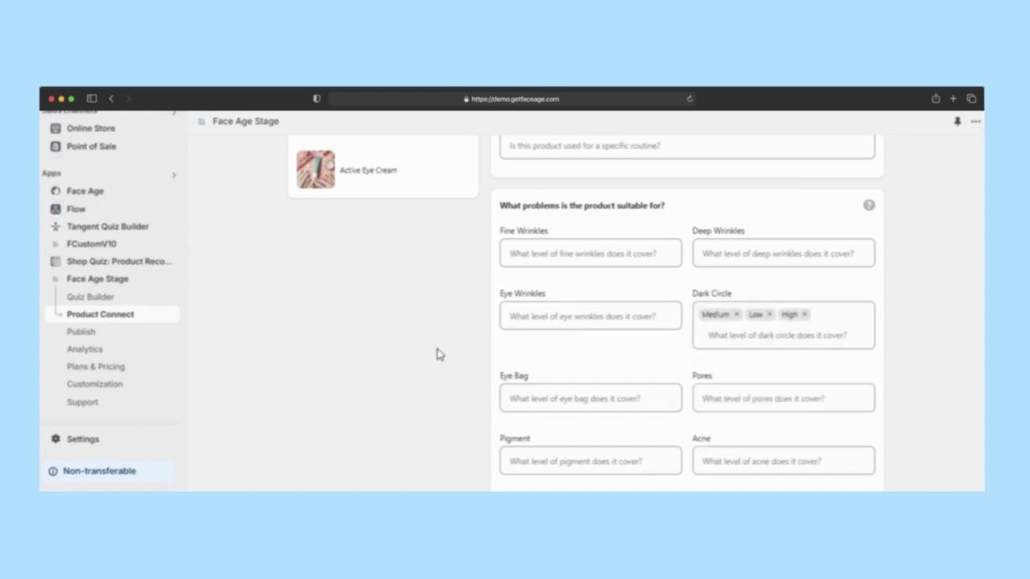
{"action": "left_click", "coordinate": [806, 315]}
{"action": "left_click", "coordinate": [769, 315]}
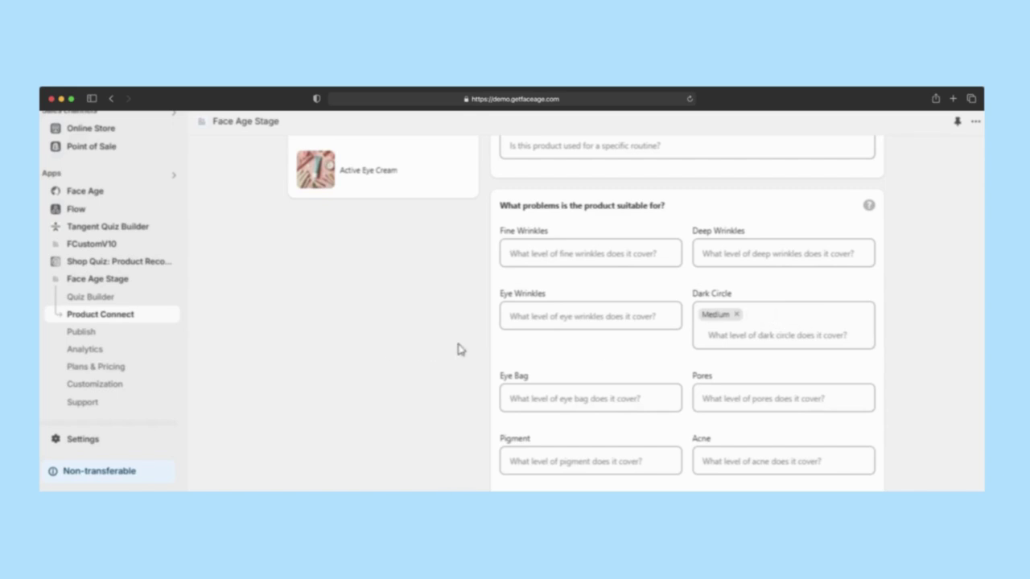
- Add an extra condition for the product with its status set to excluded
{"action": "scroll", "coordinate": [457, 350], "scroll_direction": "down", "scroll_amount": 3}
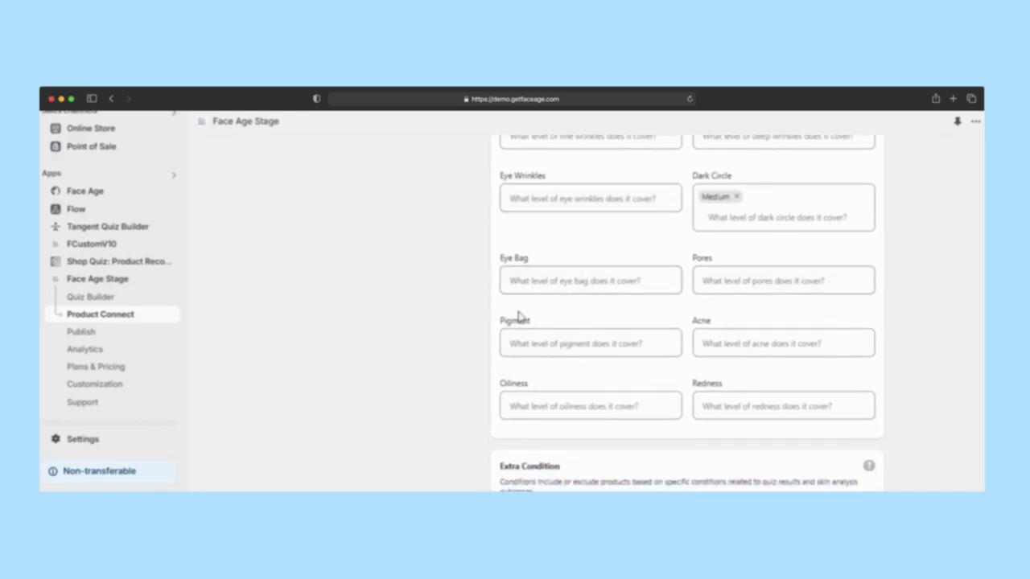
{"action": "scroll", "coordinate": [465, 321], "scroll_direction": "down", "scroll_amount": 3}
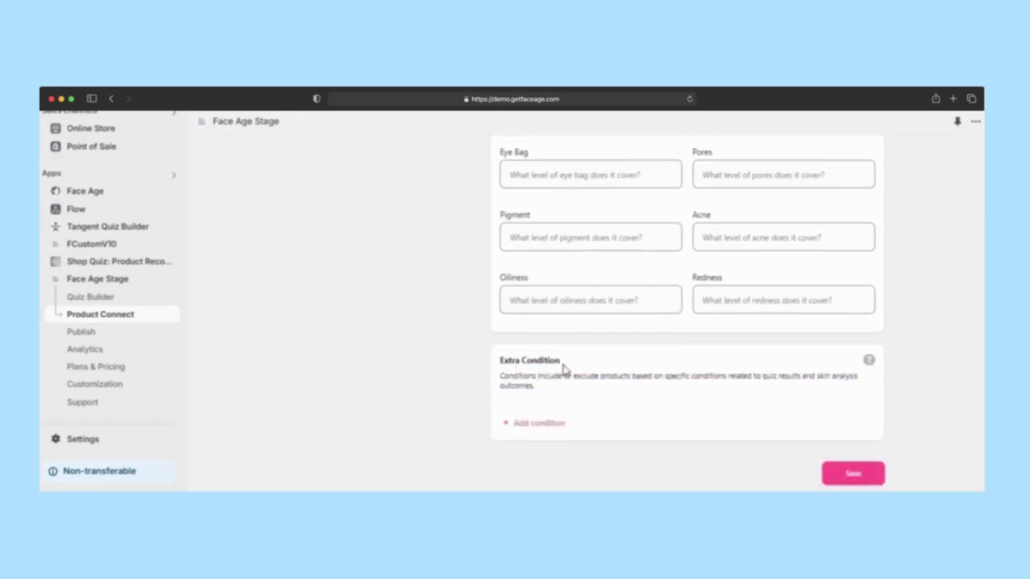
{"action": "left_click_drag", "start_coordinate": [564, 368], "coordinate": [501, 365]}
{"action": "left_click", "coordinate": [500, 365]}
{"action": "left_click", "coordinate": [554, 424]}
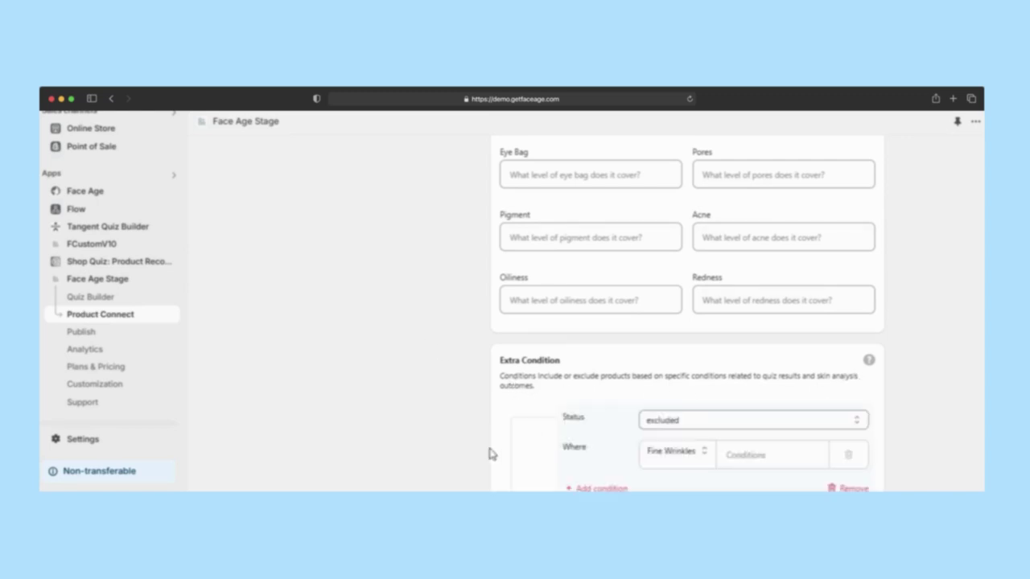
{"action": "scroll", "coordinate": [584, 430], "scroll_direction": "down", "scroll_amount": 3}
{"action": "left_click", "coordinate": [678, 311]}
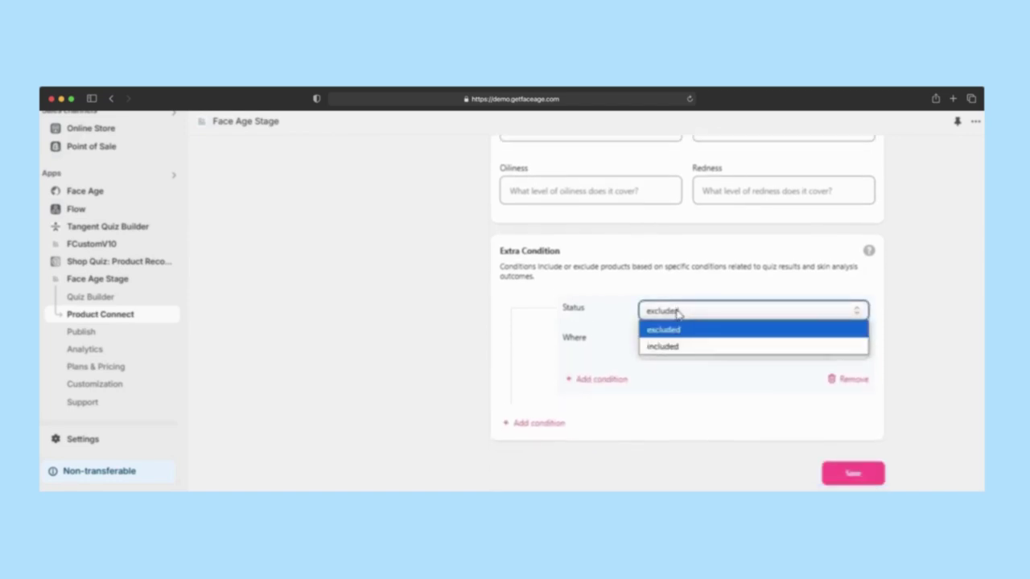
{"action": "left_click", "coordinate": [673, 335]}
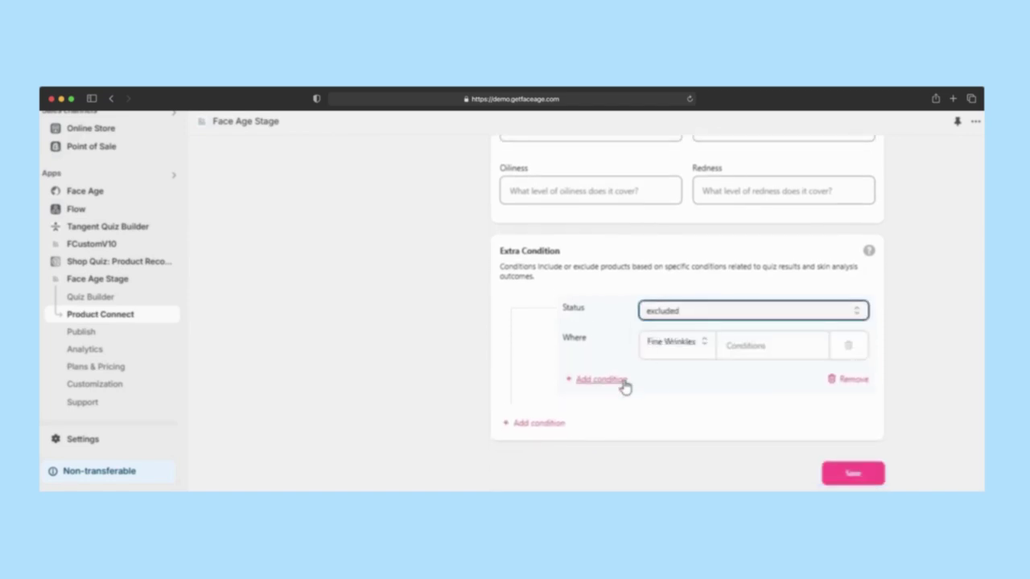
- Set the exclusion condition's criterion to Redness at the High level (60% to 100%)
{"action": "left_click", "coordinate": [661, 349]}
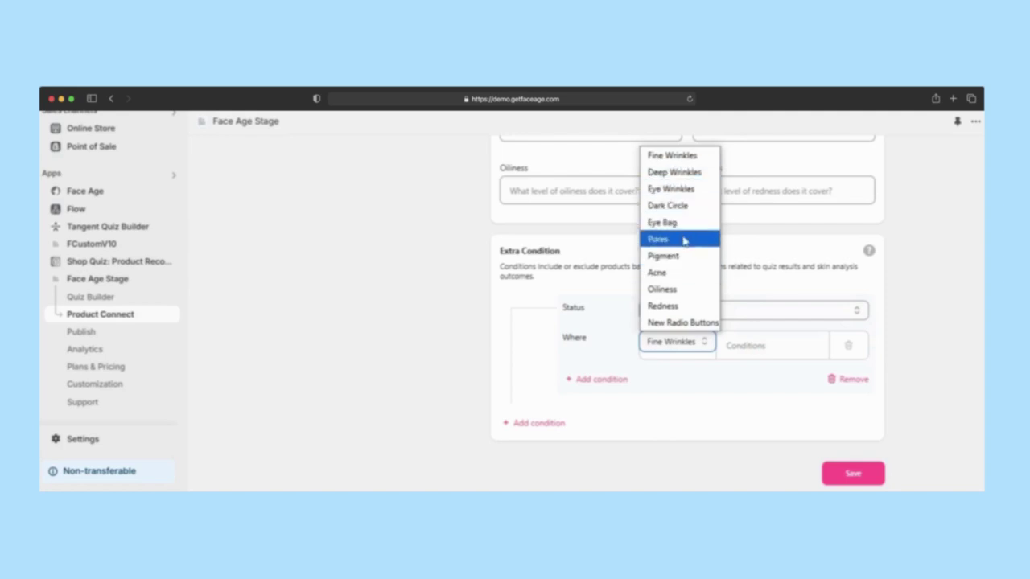
{"action": "left_click", "coordinate": [694, 308]}
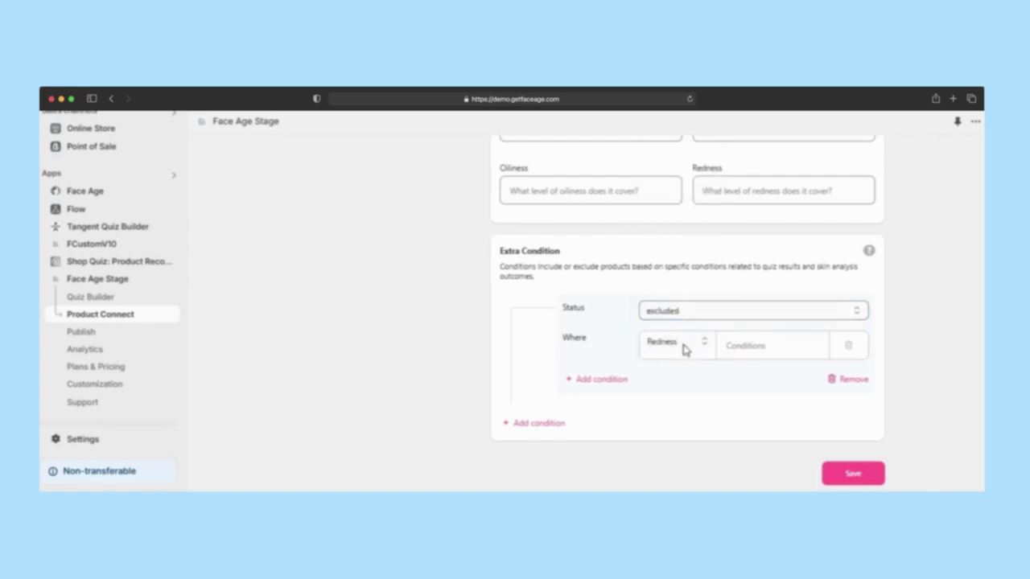
{"action": "left_click", "coordinate": [753, 348]}
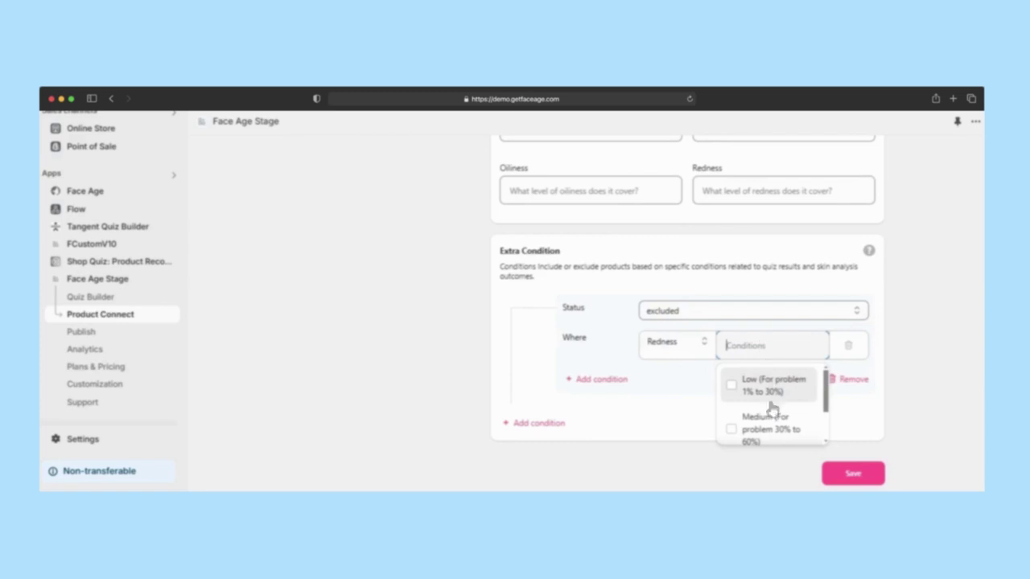
{"action": "scroll", "coordinate": [772, 414], "scroll_direction": "down", "scroll_amount": 2}
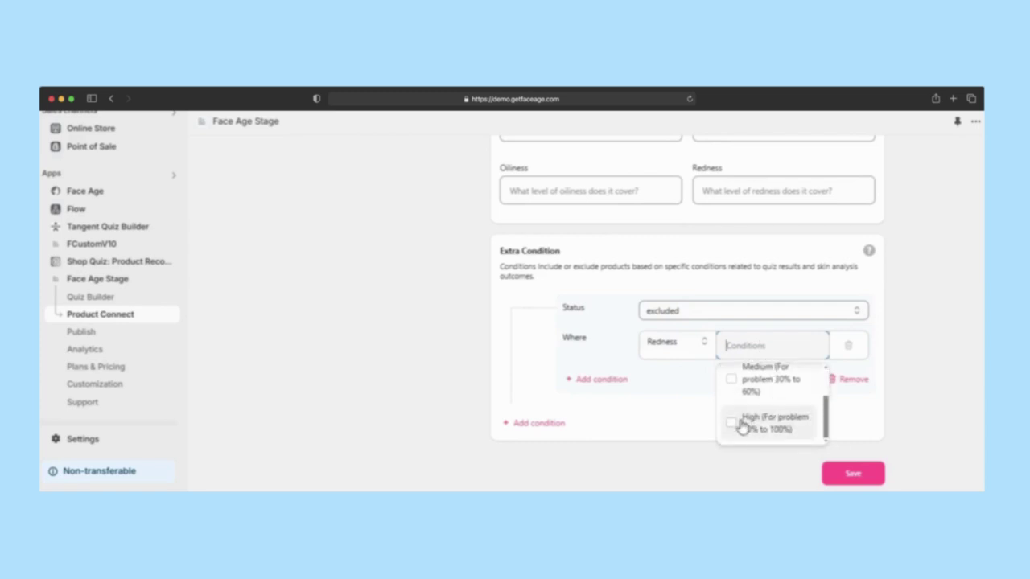
{"action": "left_click", "coordinate": [735, 426]}
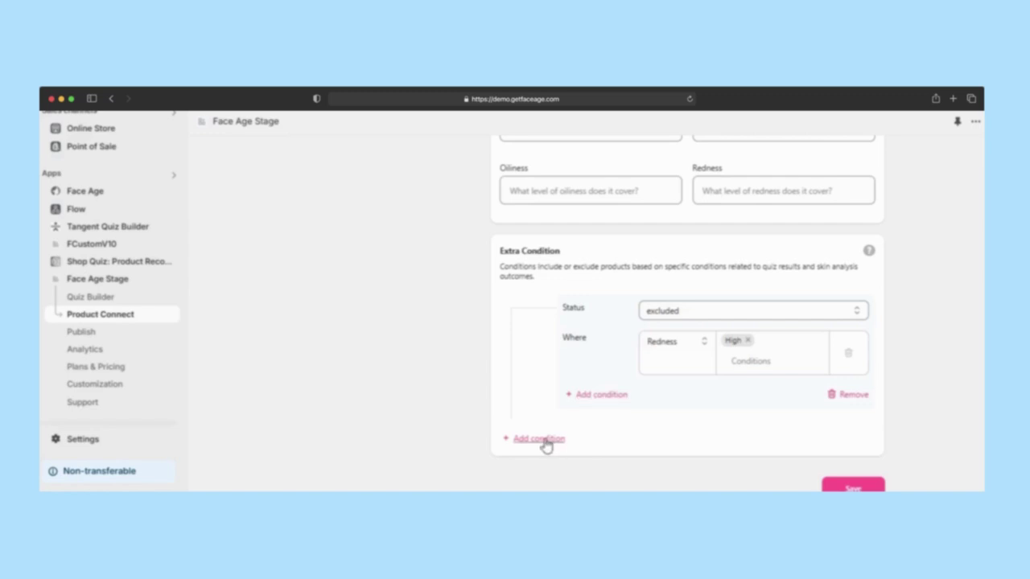
- Add a second criterion to the exclusion condition: Acne at the Low level (1 to 4 pieces)
{"action": "left_click", "coordinate": [600, 398]}
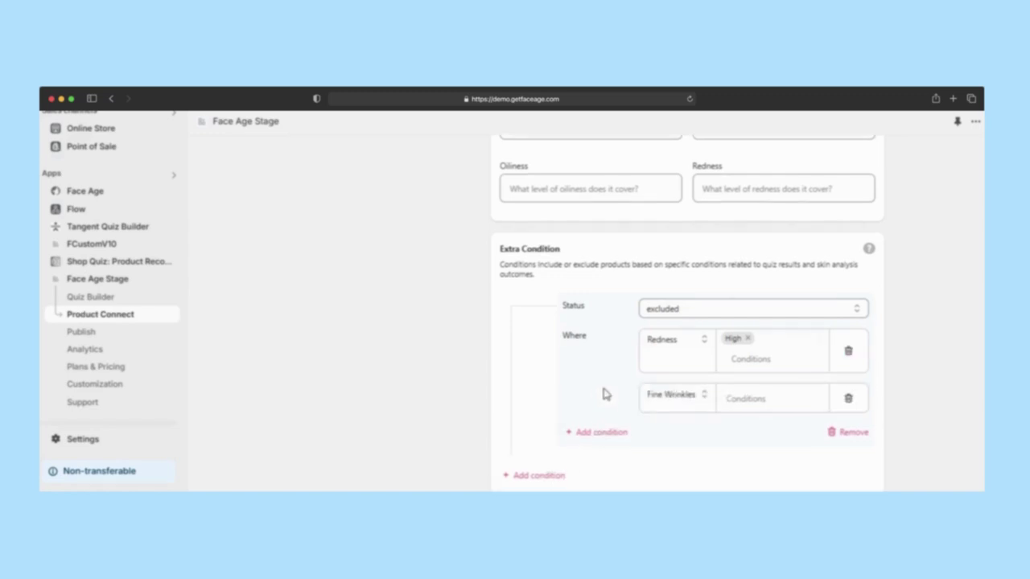
{"action": "scroll", "coordinate": [604, 394], "scroll_direction": "down", "scroll_amount": 2}
{"action": "left_click", "coordinate": [668, 356]}
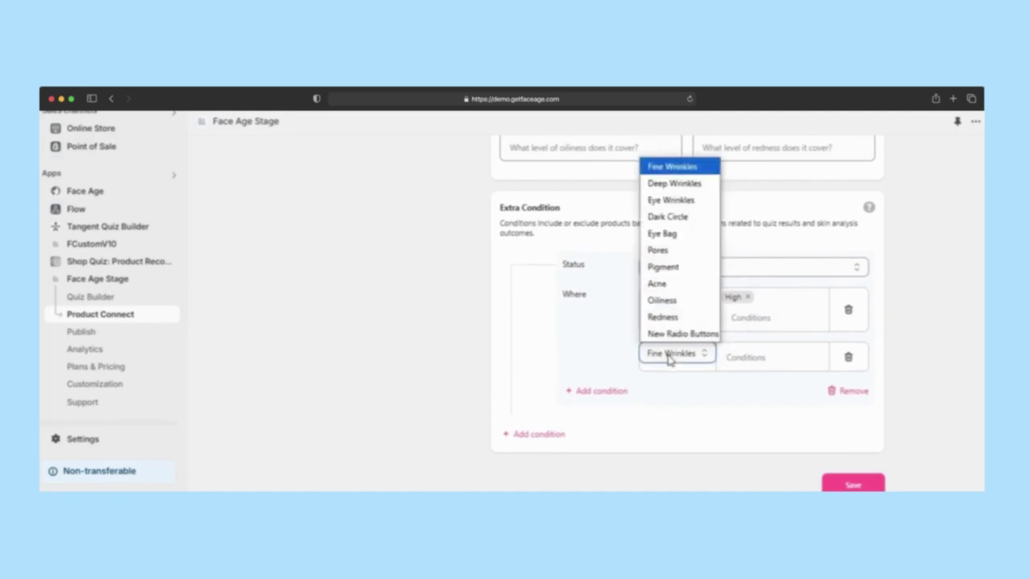
{"action": "left_click", "coordinate": [681, 286]}
{"action": "left_click", "coordinate": [729, 366]}
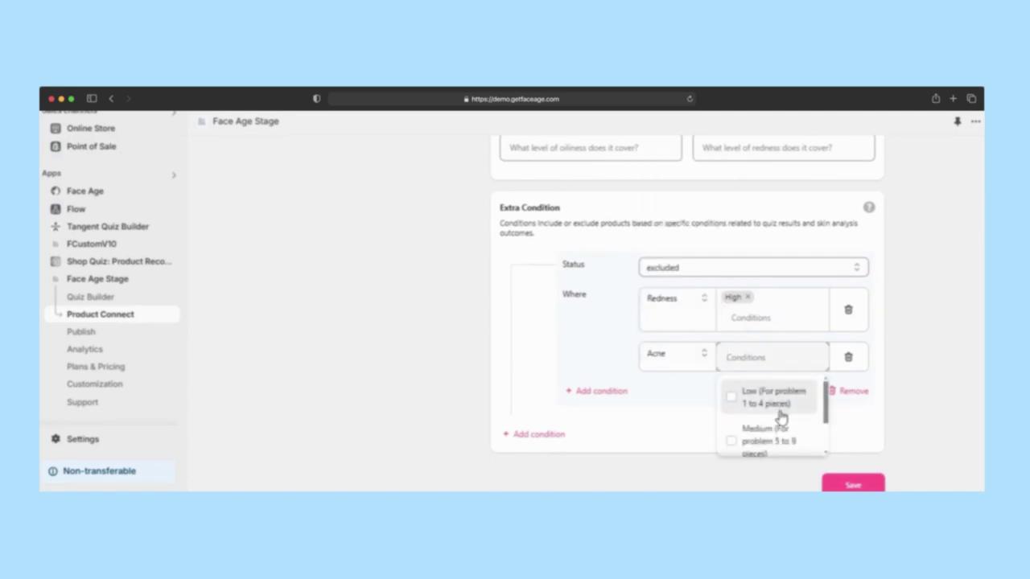
{"action": "left_click", "coordinate": [731, 402]}
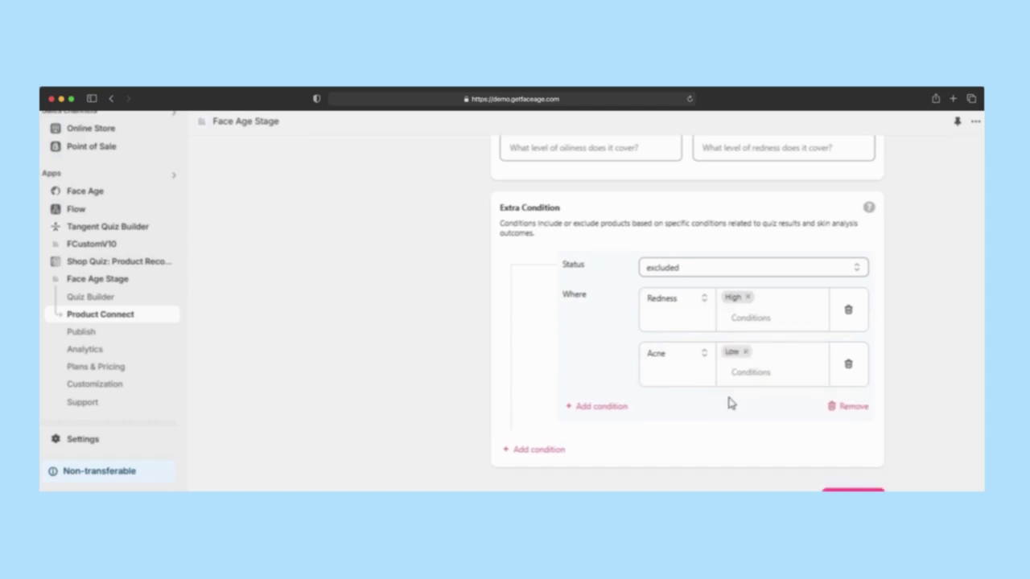
- Add another extra condition below the exclusion condition and set its status to included
{"action": "scroll", "coordinate": [728, 403], "scroll_direction": "down", "scroll_amount": 1}
{"action": "left_click", "coordinate": [510, 424]}
{"action": "scroll", "coordinate": [592, 423], "scroll_direction": "down", "scroll_amount": 4}
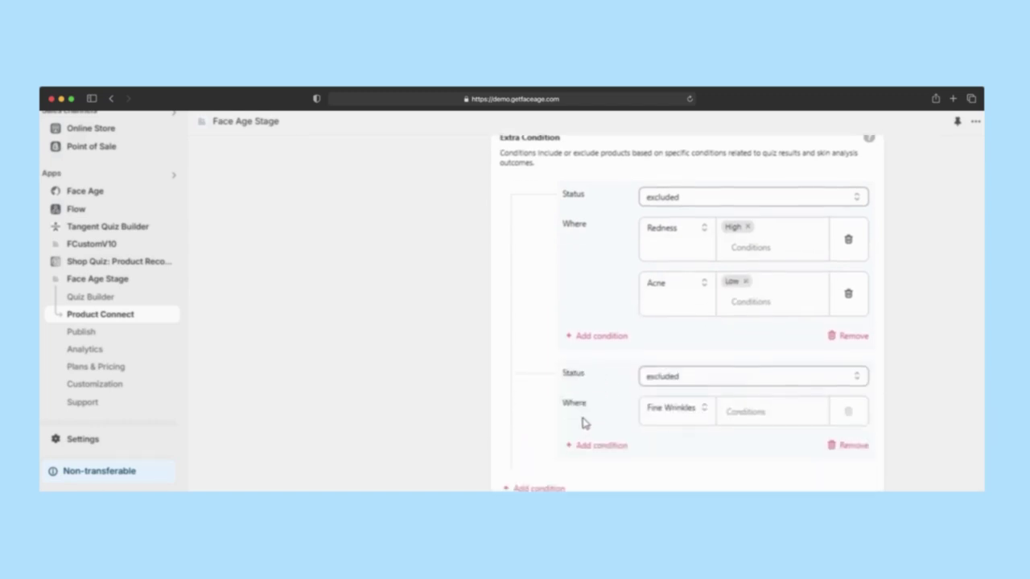
{"action": "left_click", "coordinate": [697, 315]}
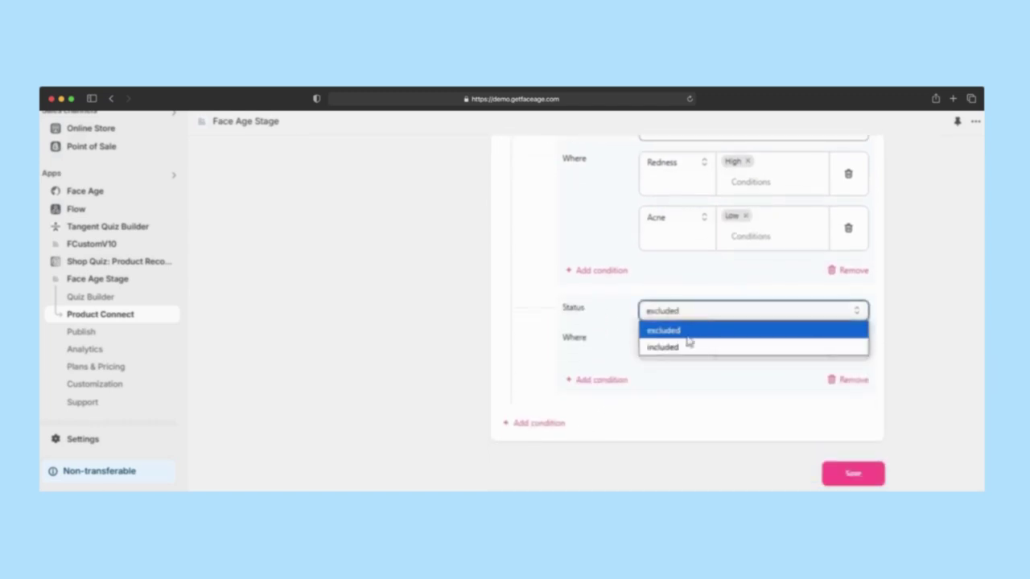
{"action": "left_click", "coordinate": [666, 349]}
- Set the inclusion condition's criterion to Eye Wrinkles at the Medium level (30% to 60%)
{"action": "left_click", "coordinate": [678, 346]}
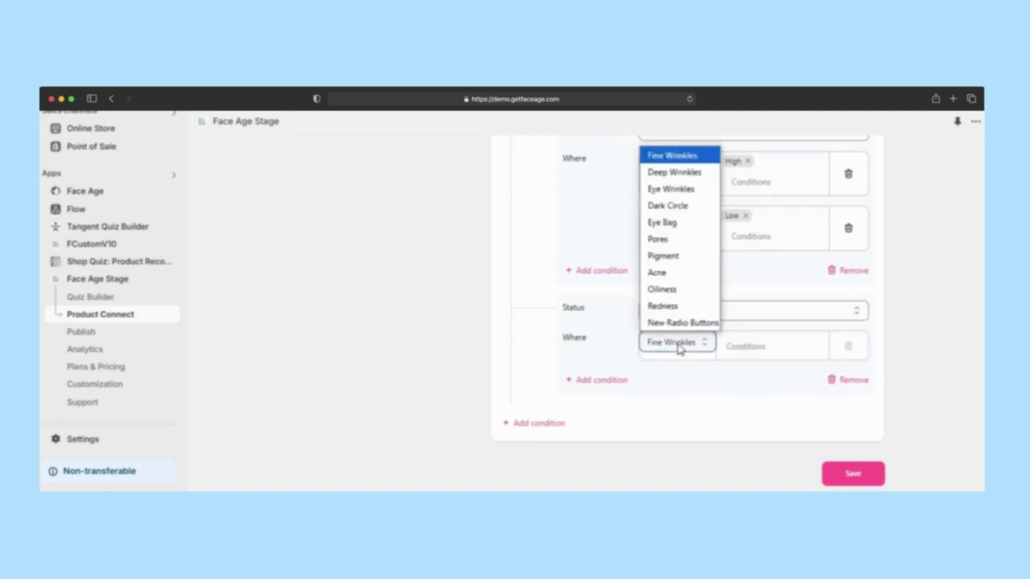
{"action": "left_click", "coordinate": [685, 190]}
{"action": "left_click", "coordinate": [769, 345]}
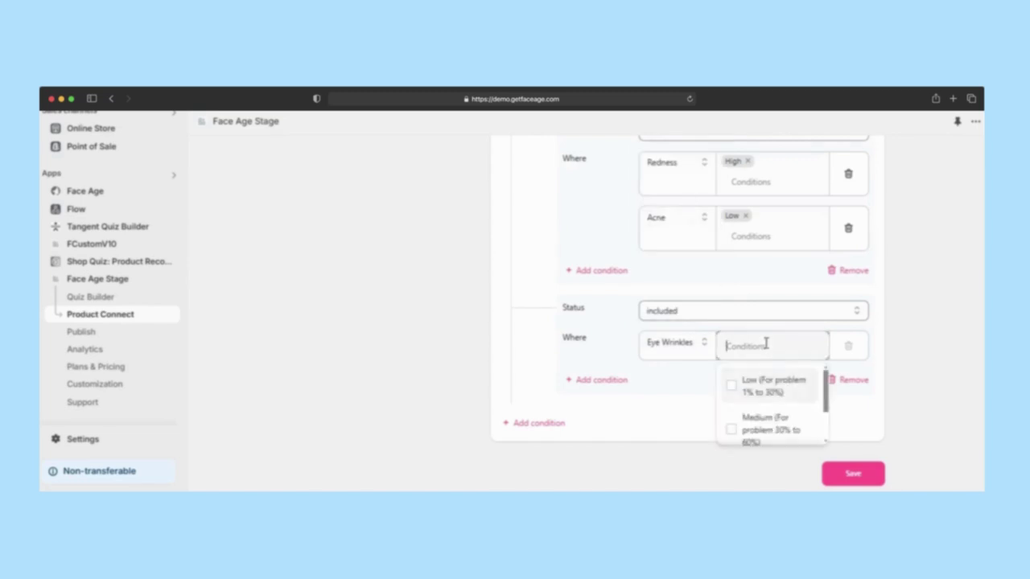
{"action": "left_click", "coordinate": [762, 431]}
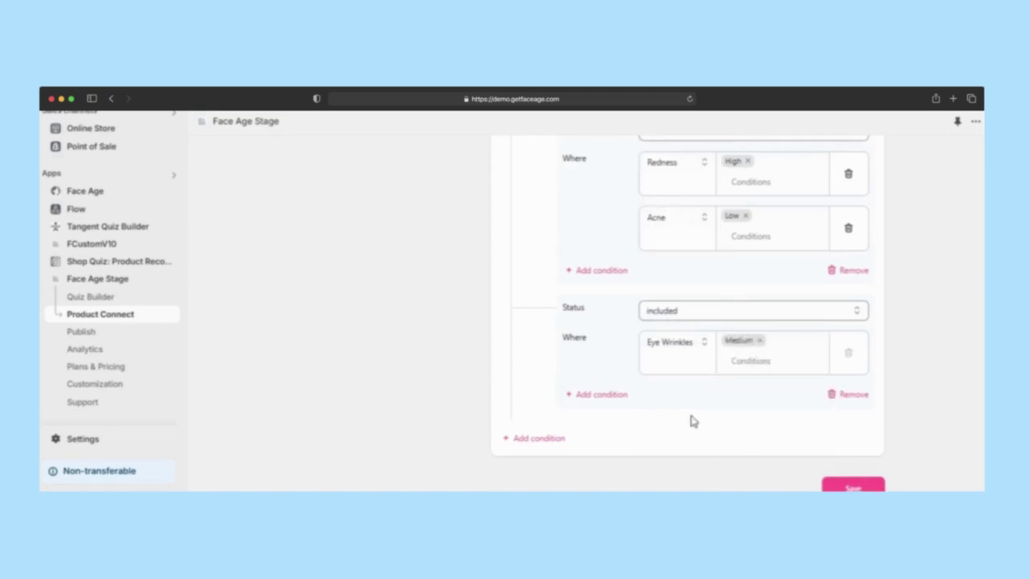
- Review the extra conditions and covered problem levels of Active Eye Cream, and save the product's settings
{"action": "scroll", "coordinate": [692, 422], "scroll_direction": "down", "scroll_amount": 1}
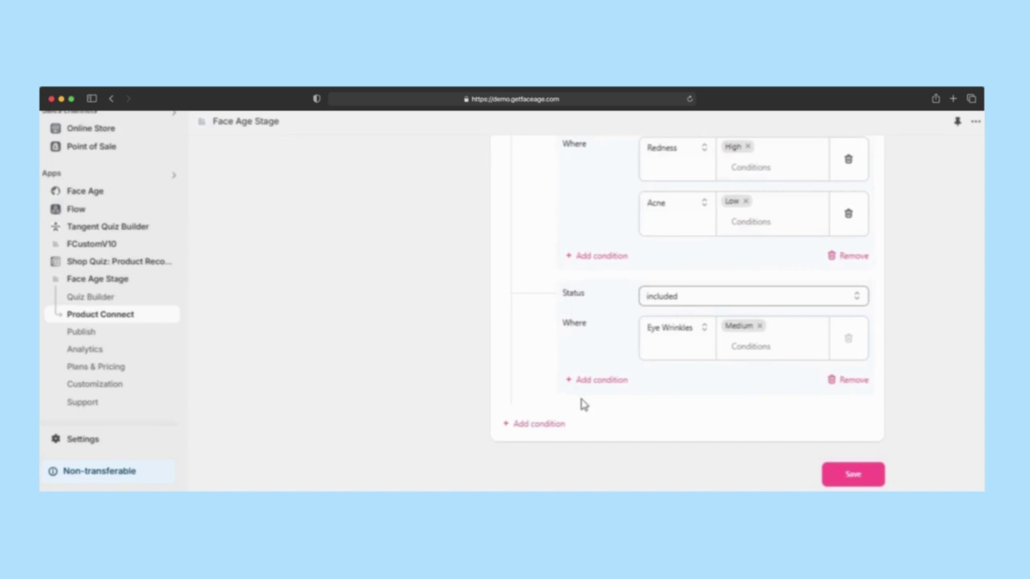
{"action": "scroll", "coordinate": [605, 413], "scroll_direction": "up", "scroll_amount": 2}
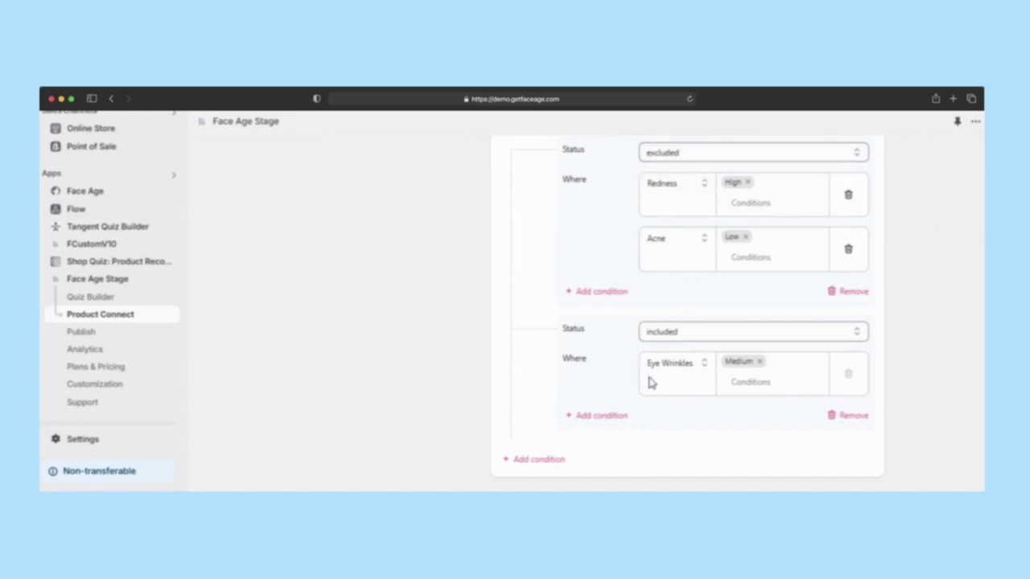
{"action": "scroll", "coordinate": [445, 359], "scroll_direction": "up", "scroll_amount": 10}
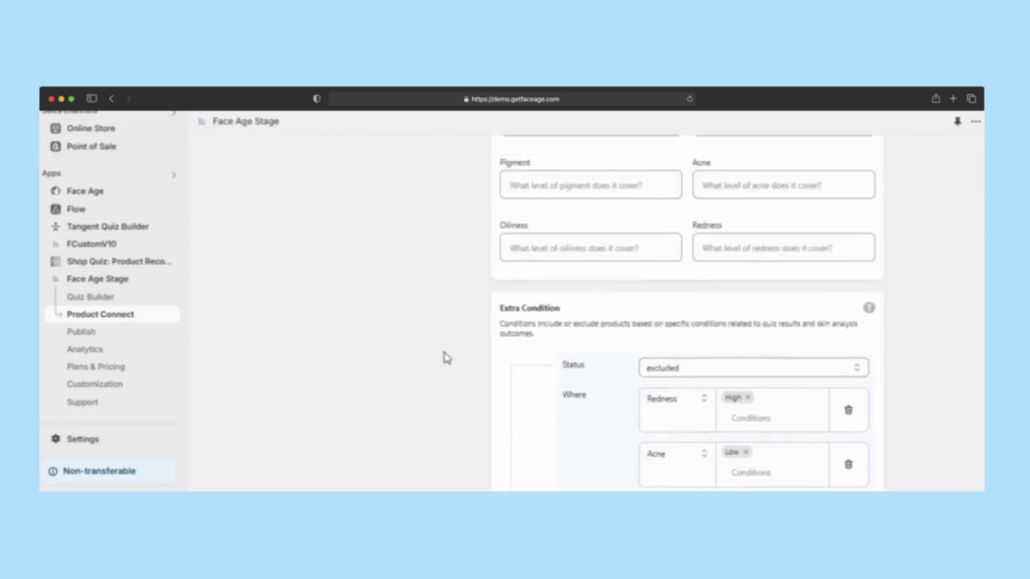
{"action": "scroll", "coordinate": [747, 361], "scroll_direction": "up", "scroll_amount": 3}
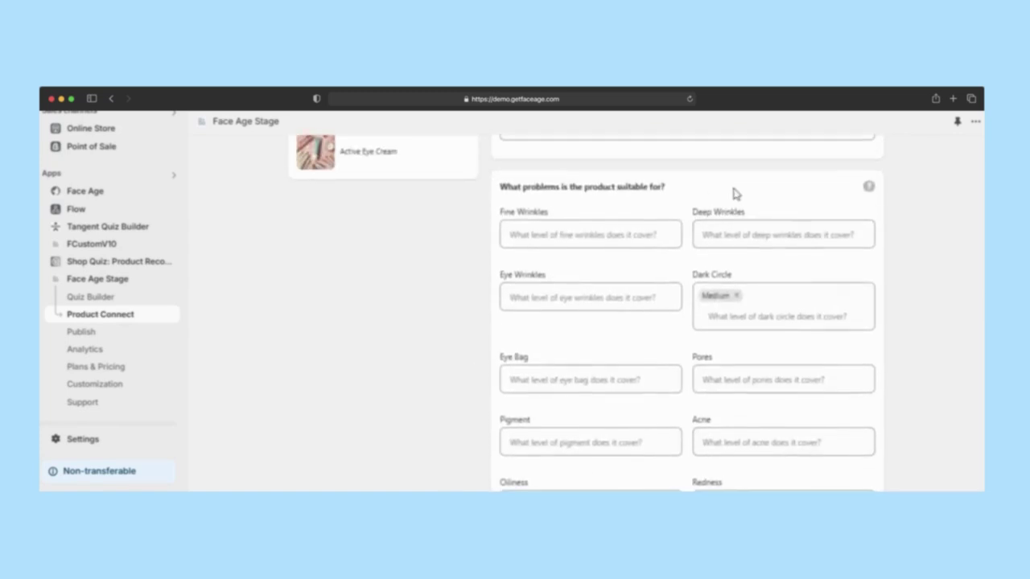
{"action": "scroll", "coordinate": [788, 351], "scroll_direction": "down", "scroll_amount": 8}
{"action": "scroll", "coordinate": [788, 351], "scroll_direction": "down", "scroll_amount": 3}
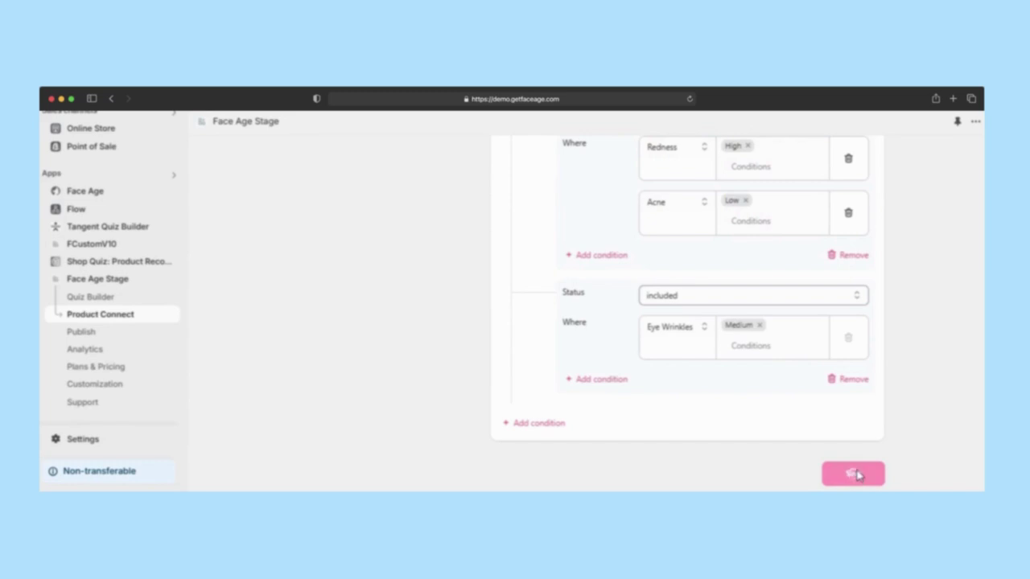
{"action": "left_click", "coordinate": [855, 477]}
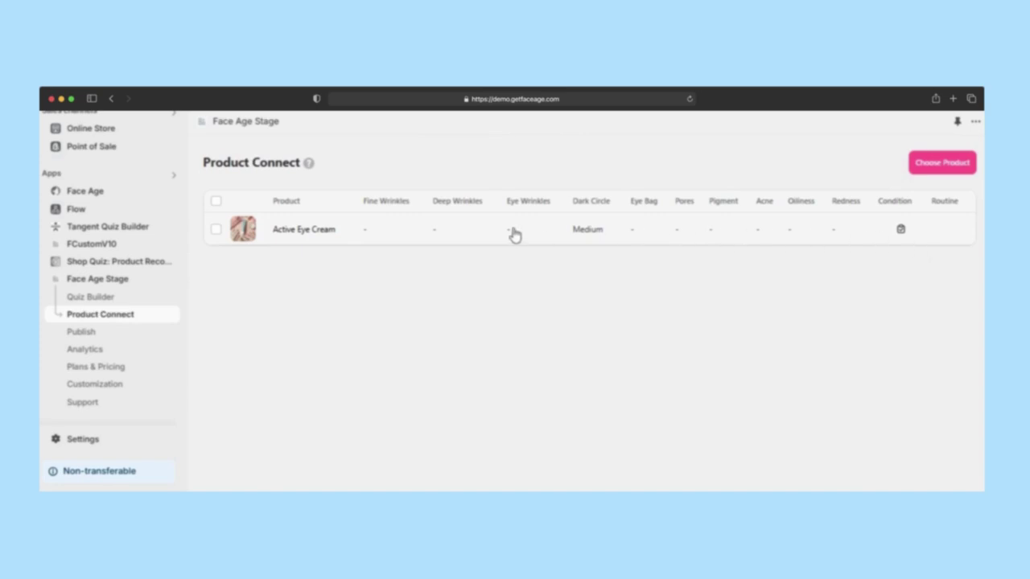
- Start choosing another product to connect
{"action": "left_click", "coordinate": [940, 166]}
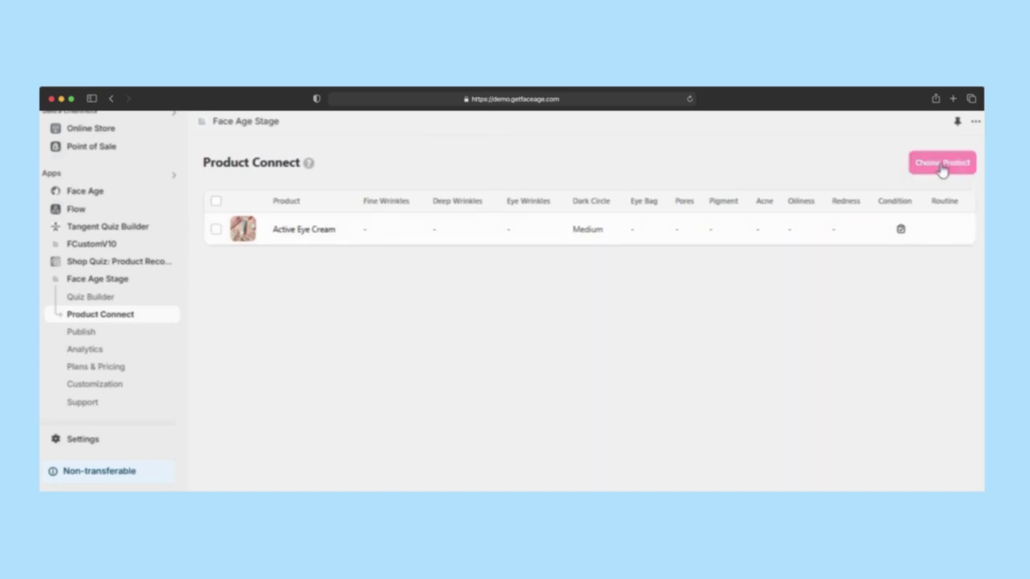